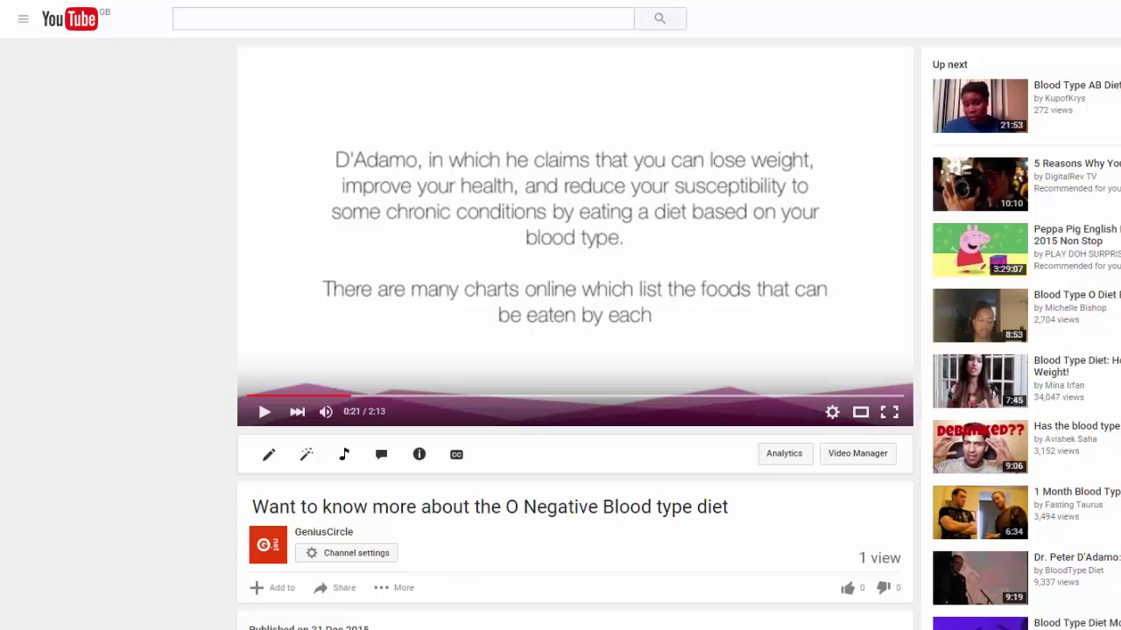
scroll(574, 350, down, 2)
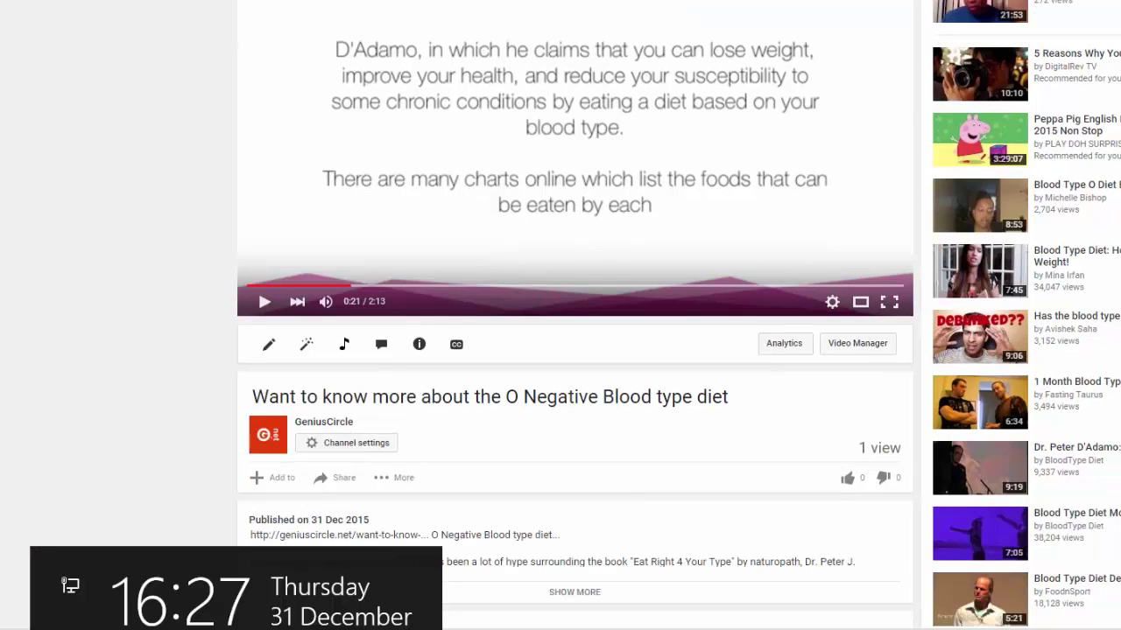